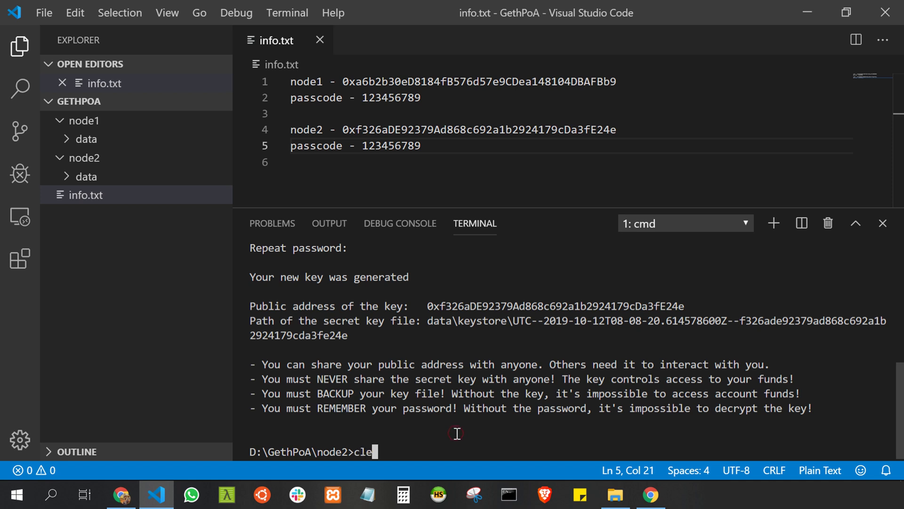
pyautogui.write('ear')
# Clear the terminal, move up from node2 to D:\GethPoA, and stage the puppeth command.
pyautogui.press('Return')
pyautogui.write('cls')
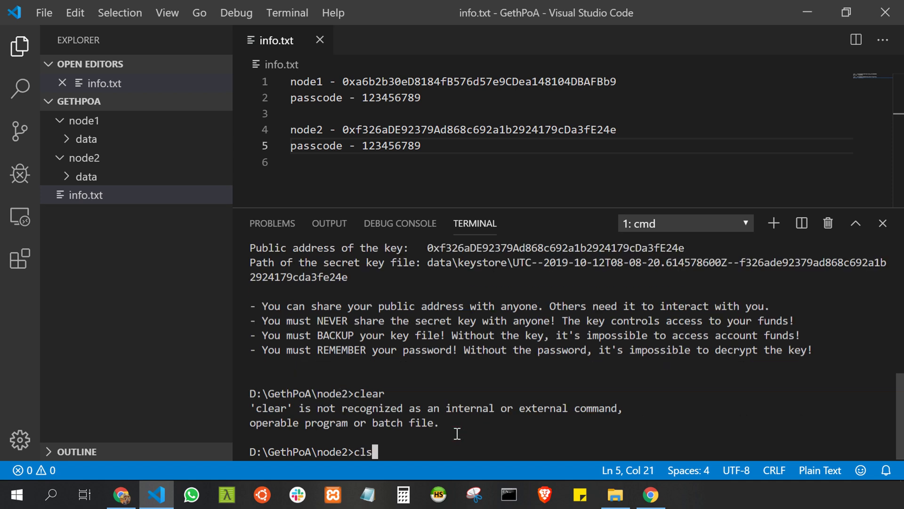
pyautogui.press('Return')
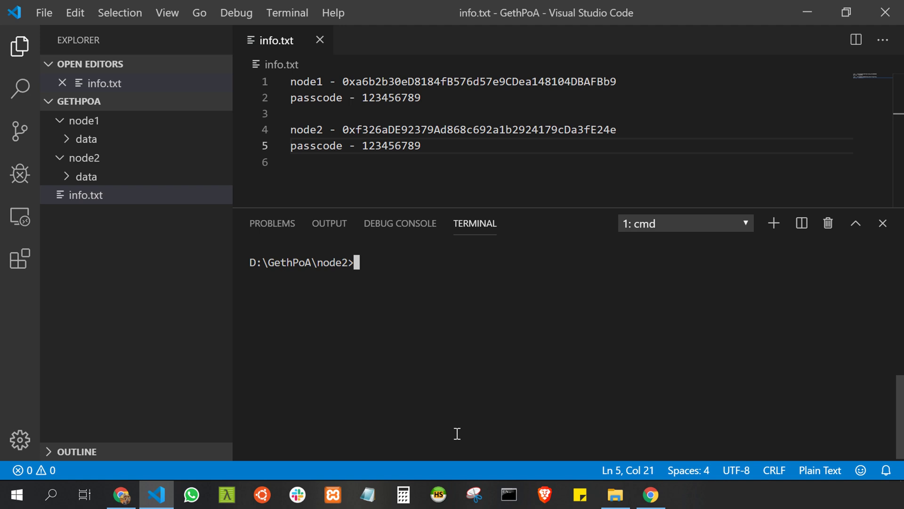
pyautogui.write('p')
pyautogui.write('uppet')
pyautogui.write('h')
pyautogui.press('BackSpace')
pyautogui.press('BackSpace')
pyautogui.press('BackSpace')
pyautogui.press('BackSpace')
pyautogui.write('cd ..')
pyautogui.press('BackSpace')
pyautogui.press('BackSpace')
pyautogui.press('BackSpace')
pyautogui.write('..')
pyautogui.press('Return')
pyautogui.write('cls')
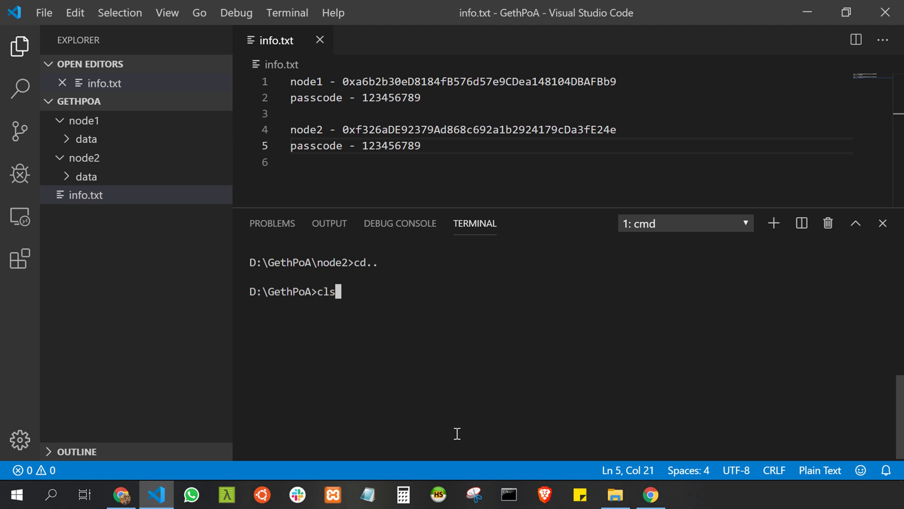
pyautogui.press('Return')
pyautogui.write('p')
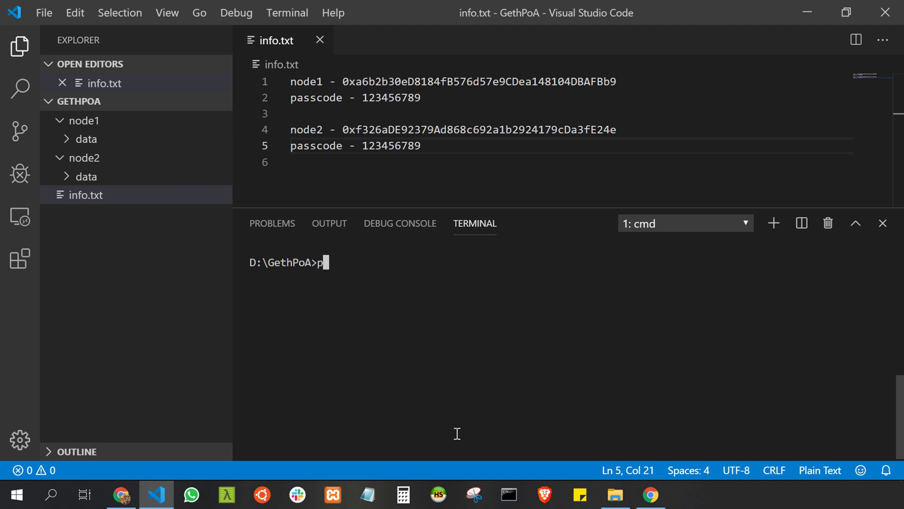
pyautogui.write('uppeth')
# Launch puppeth, enlarge the terminal panel, and enter blockpoa as the network name.
pyautogui.press('Return')
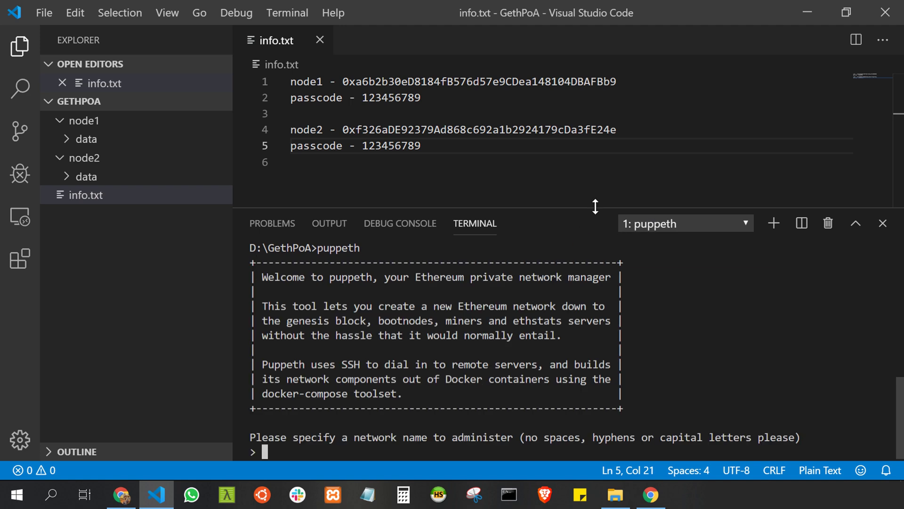
pyautogui.moveTo(596, 207); pyautogui.dragTo(620, 100)
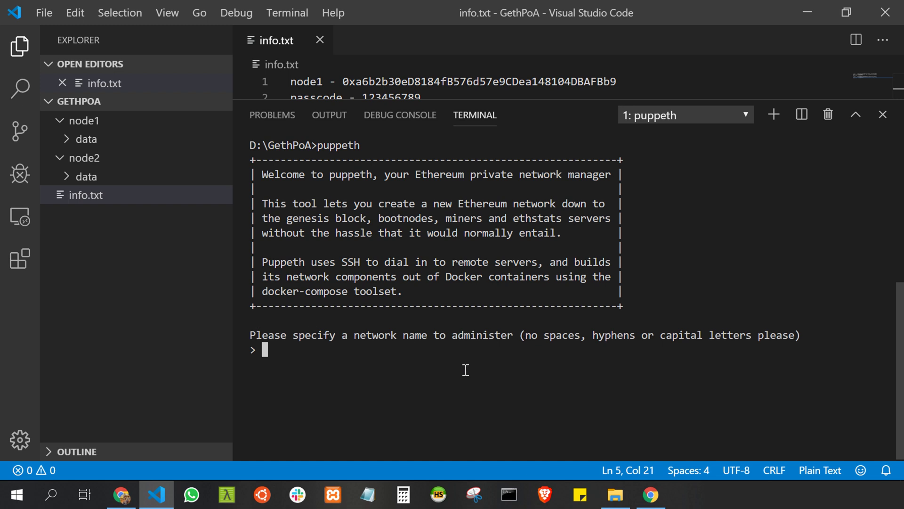
pyautogui.write('Block')
pyautogui.write('PoA')
pyautogui.press('BackSpace')
pyautogui.press('BackSpace')
pyautogui.press('BackSpace')
pyautogui.press('BackSpace')
pyautogui.write('blockpoa')
pyautogui.write('a')
pyautogui.press('BackSpace')
# Submit the blockpoa name and choose option 2, Configure new genesis.
pyautogui.press('Return')
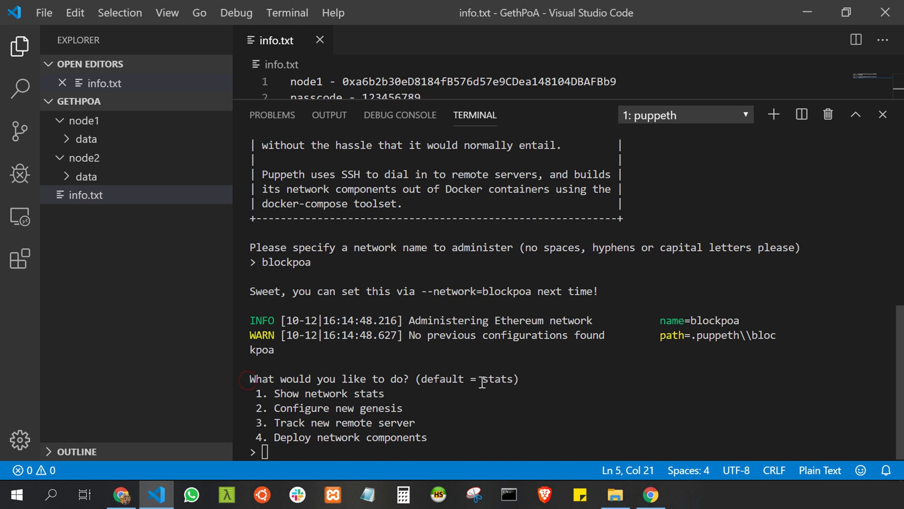
pyautogui.moveTo(503, 379); pyautogui.dragTo(324, 394)
pyautogui.click(298, 379)
pyautogui.moveTo(269, 408); pyautogui.dragTo(401, 408)
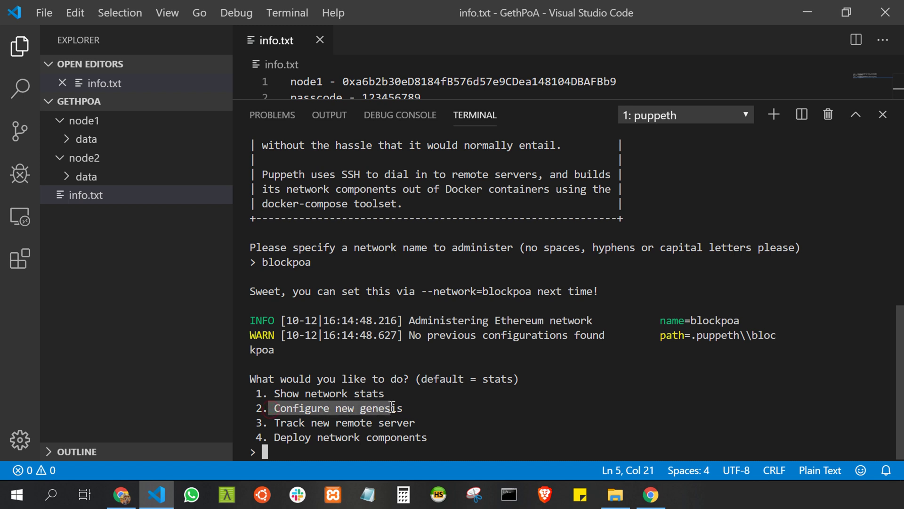
pyautogui.click(371, 429)
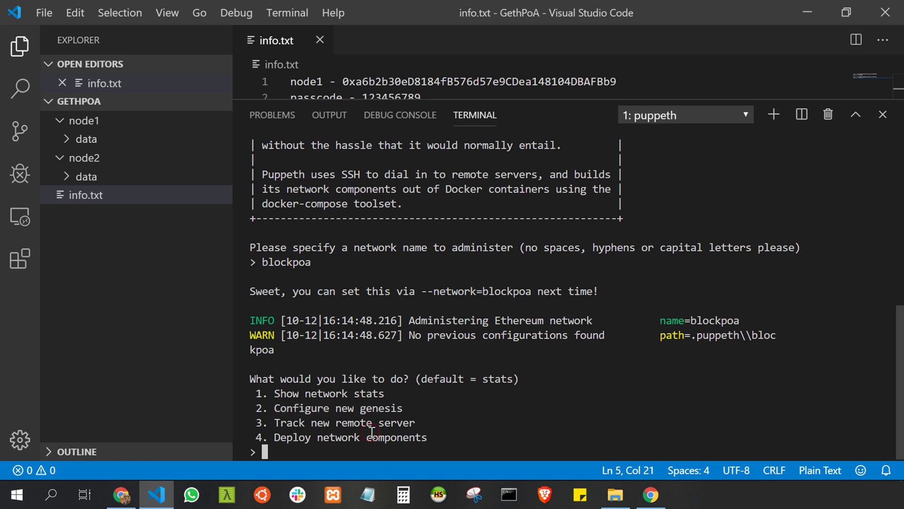
pyautogui.write('2')
pyautogui.press('Return')
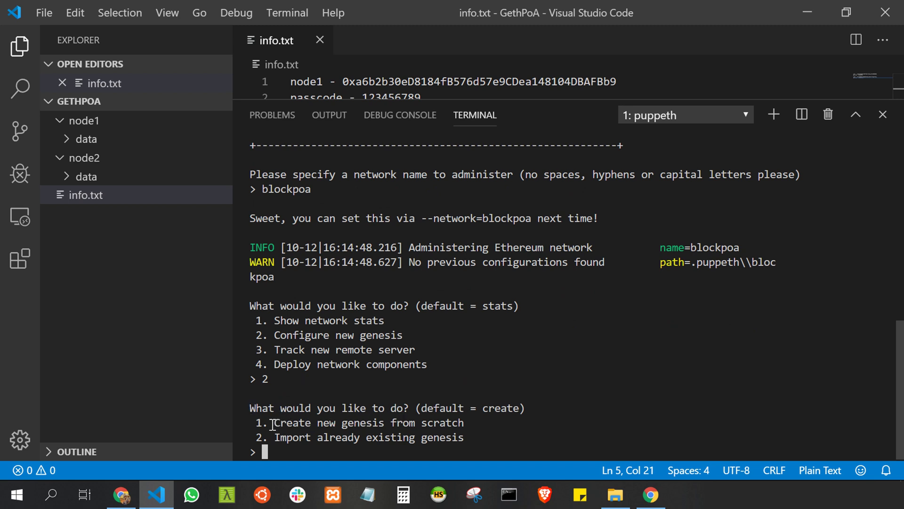
# Create the genesis from scratch using the Clique proof-of-authority consensus engine.
pyautogui.moveTo(274, 424); pyautogui.dragTo(465, 424)
pyautogui.click(464, 424)
pyautogui.write('1')
pyautogui.press('Return')
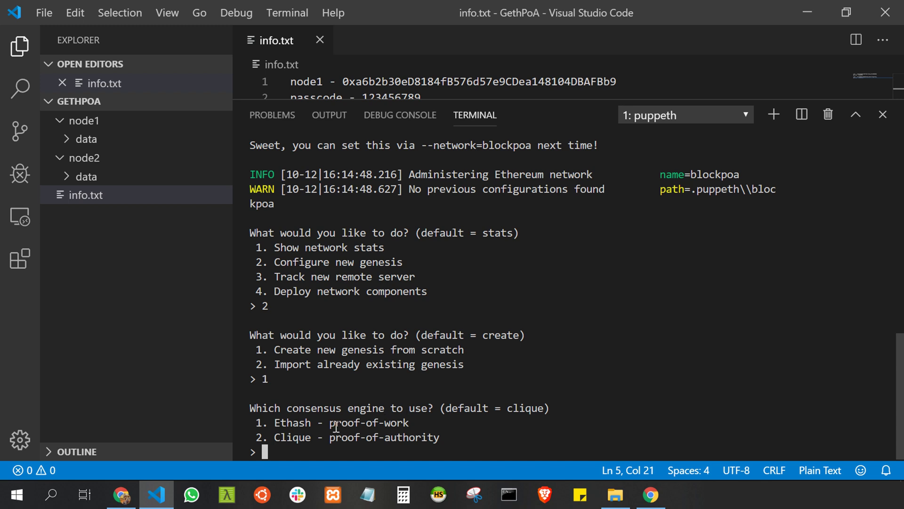
pyautogui.moveTo(329, 423); pyautogui.dragTo(409, 423)
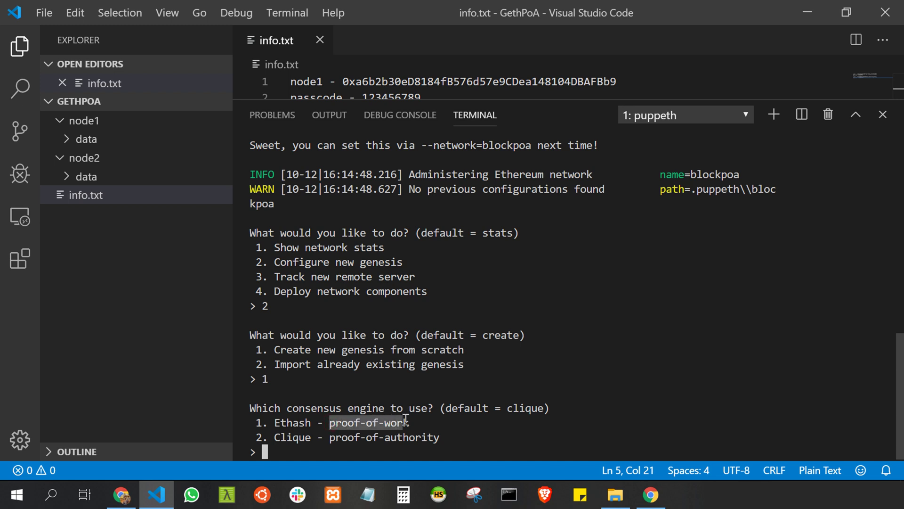
pyautogui.moveTo(330, 437); pyautogui.dragTo(440, 437)
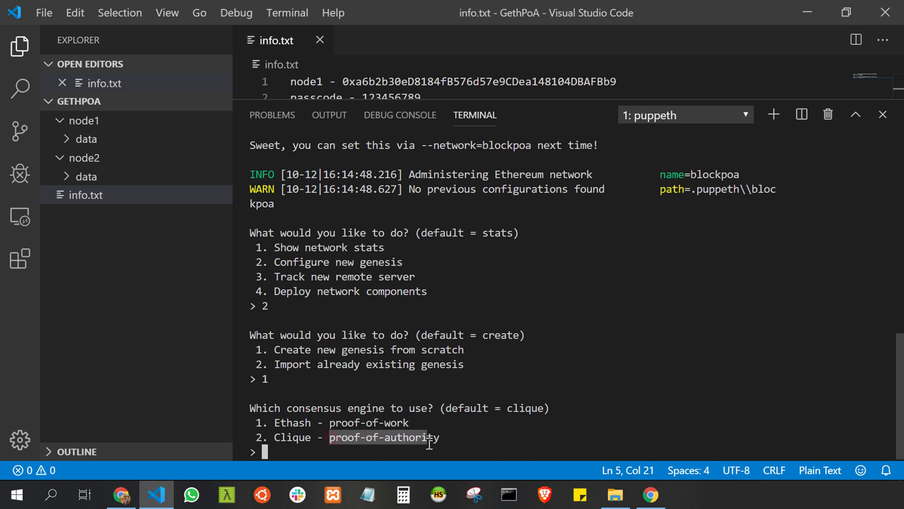
pyautogui.click(372, 421)
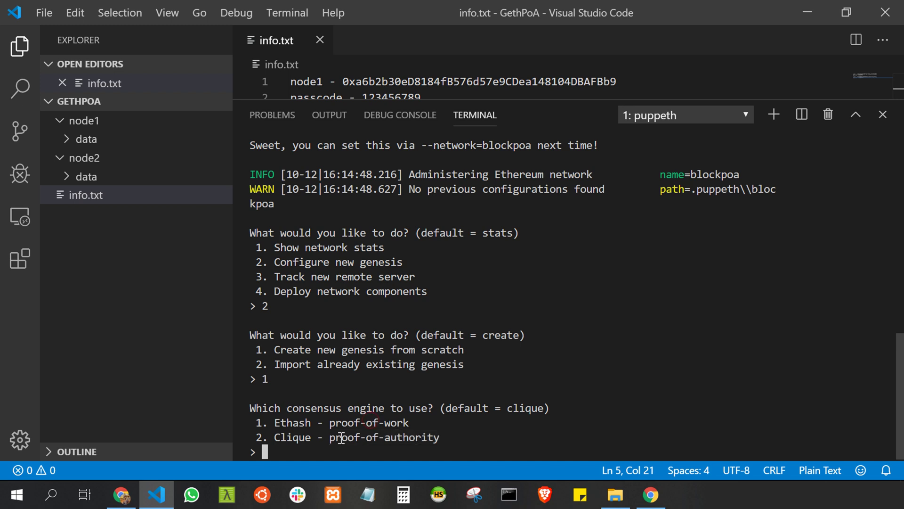
pyautogui.moveTo(331, 440); pyautogui.dragTo(440, 441)
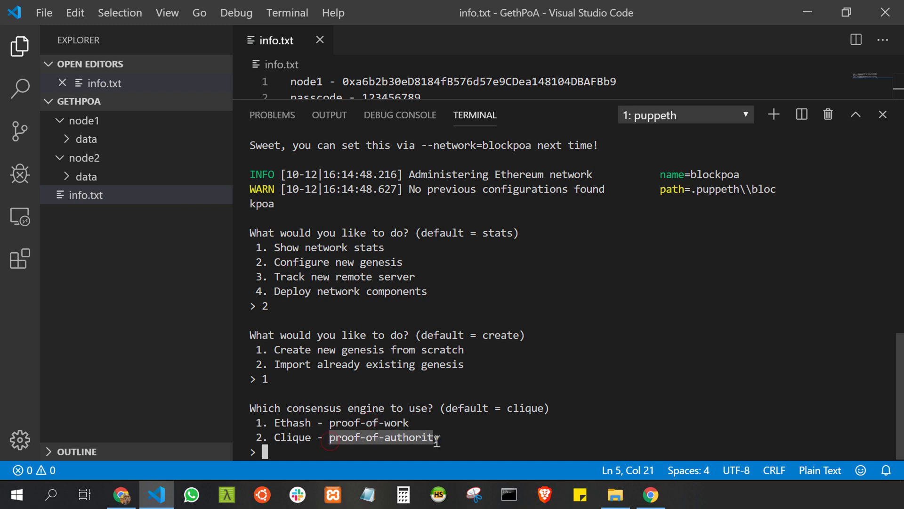
pyautogui.click(418, 449)
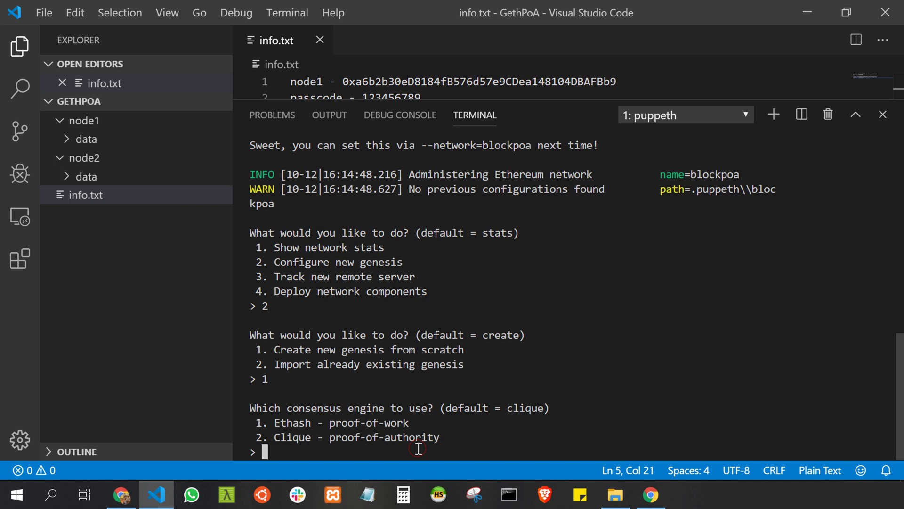
pyautogui.write('2')
pyautogui.press('Return')
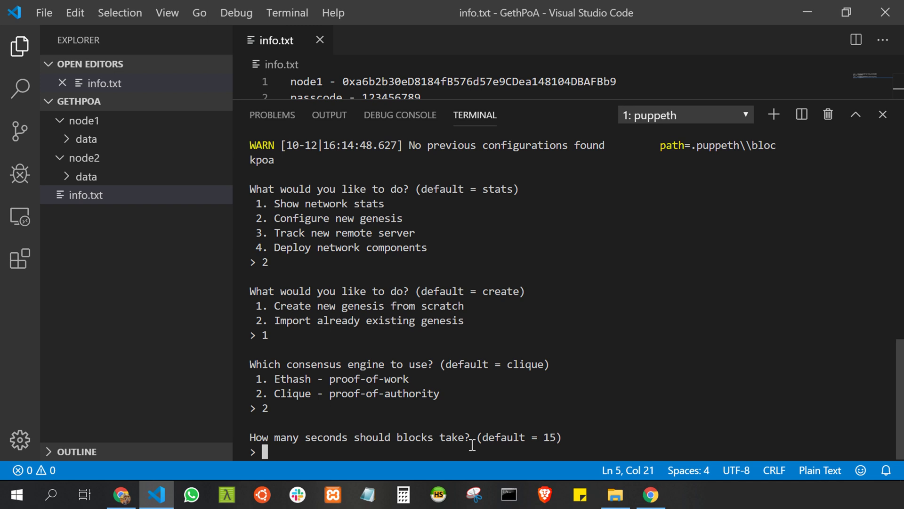
pyautogui.write('5')
# Enter a Clique block time of 5 seconds.
pyautogui.press('Return')
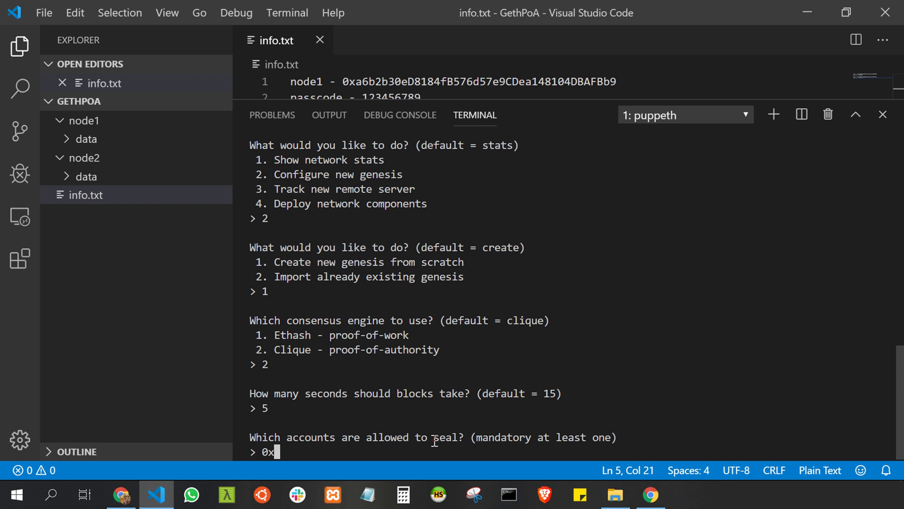
# Enlarge the editor and select node1's address after 0x in info.txt.
pyautogui.moveTo(434, 442); pyautogui.dragTo(465, 445)
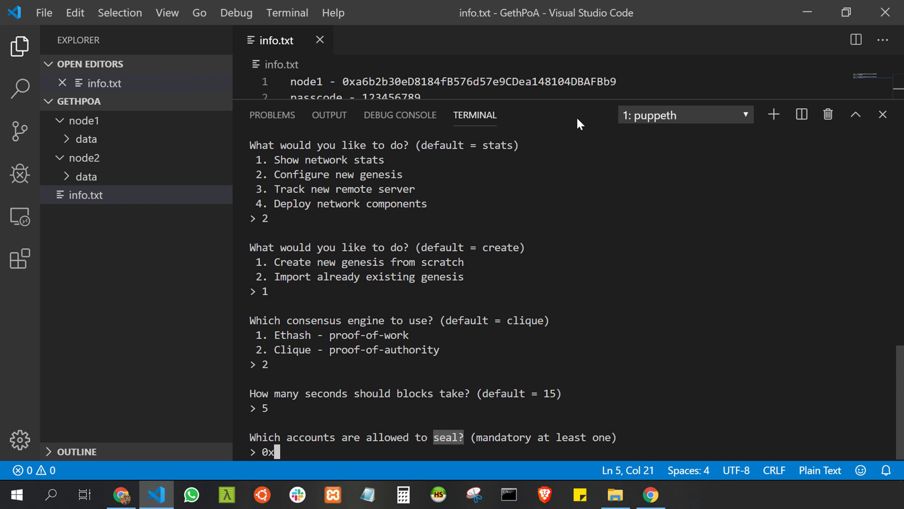
pyautogui.moveTo(598, 99); pyautogui.dragTo(585, 176)
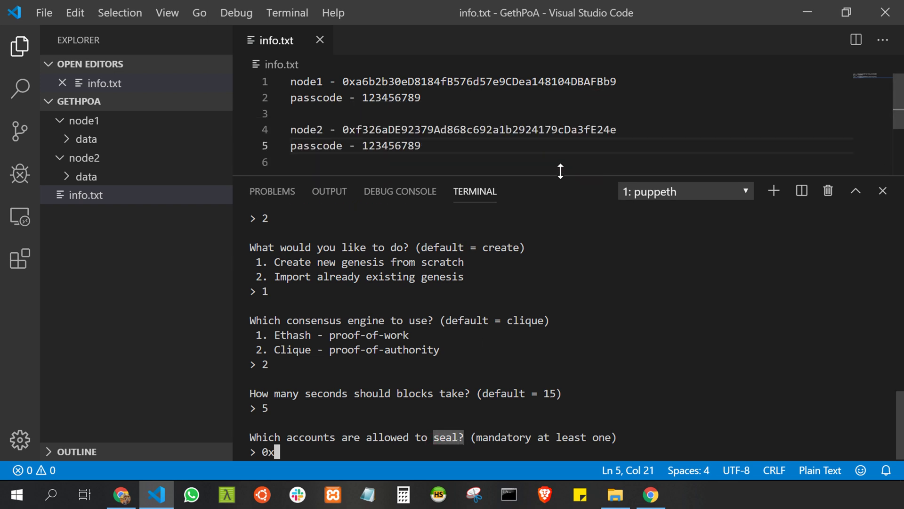
pyautogui.click(355, 81)
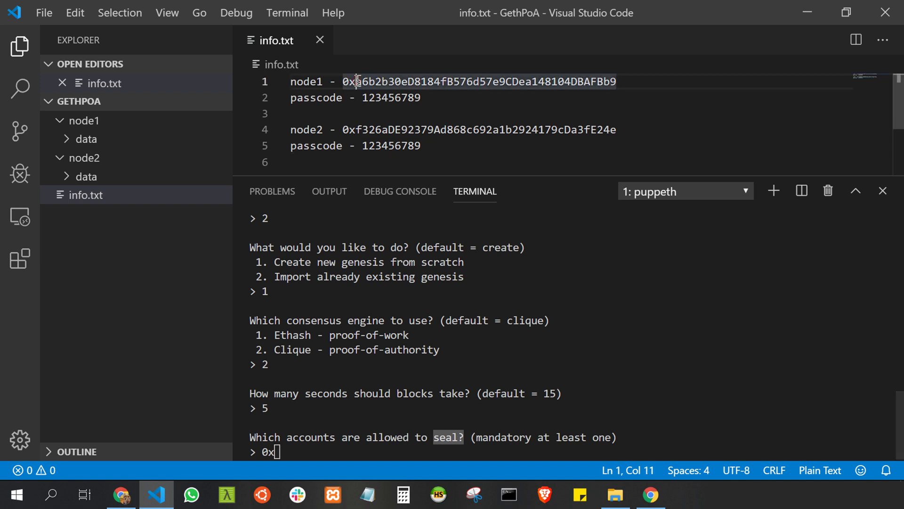
pyautogui.keyDown('shift'); pyautogui.click(617, 81); pyautogui.keyUp('shift')
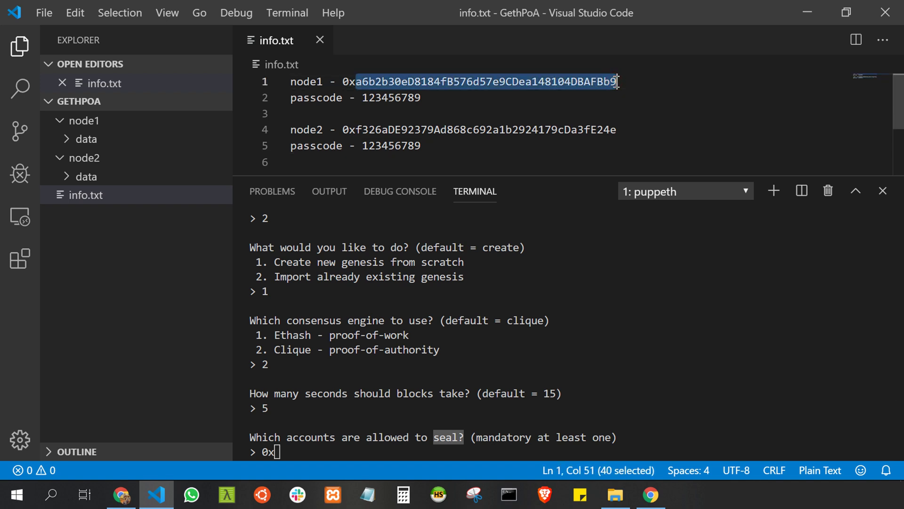
pyautogui.click(600, 413)
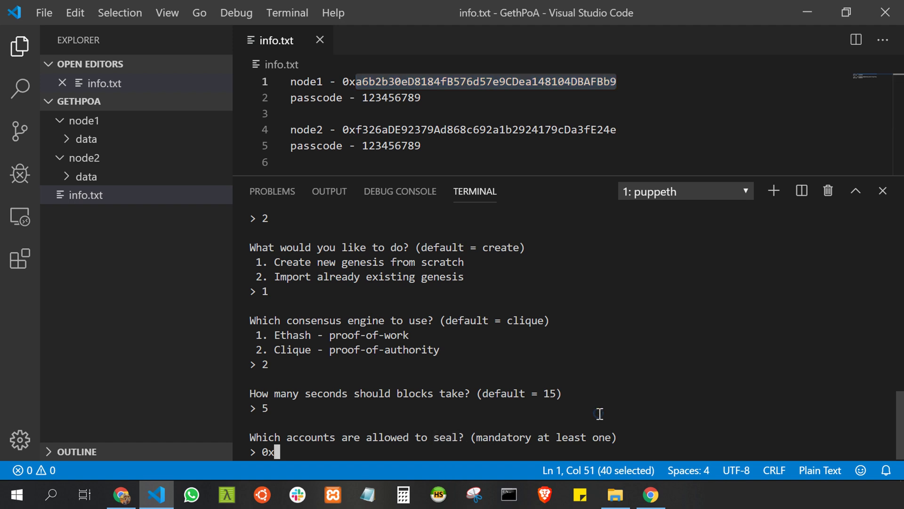
pyautogui.write('seal?')
pyautogui.press('BackSpace')
pyautogui.press('BackSpace')
pyautogui.press('BackSpace')
pyautogui.press('BackSpace')
pyautogui.press('BackSpace')
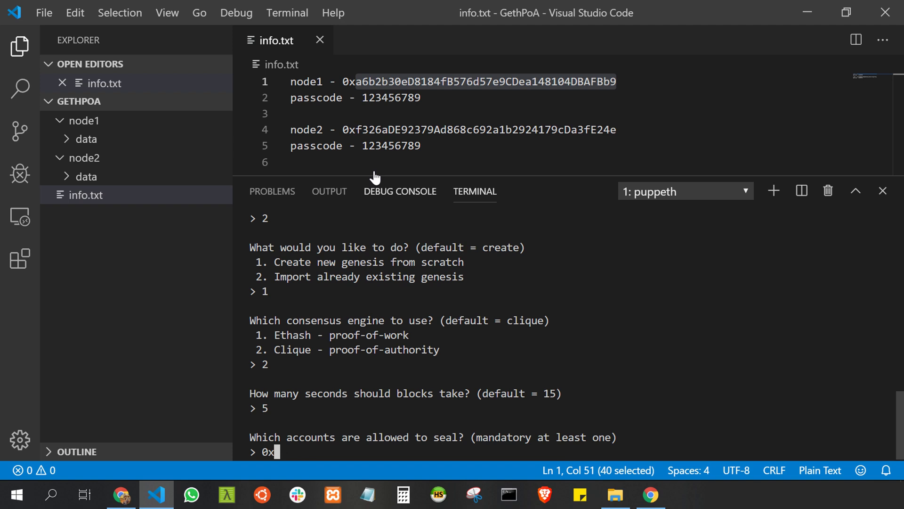
# Copy node1's address and submit it as the only sealing account.
pyautogui.rightClick(499, 81)
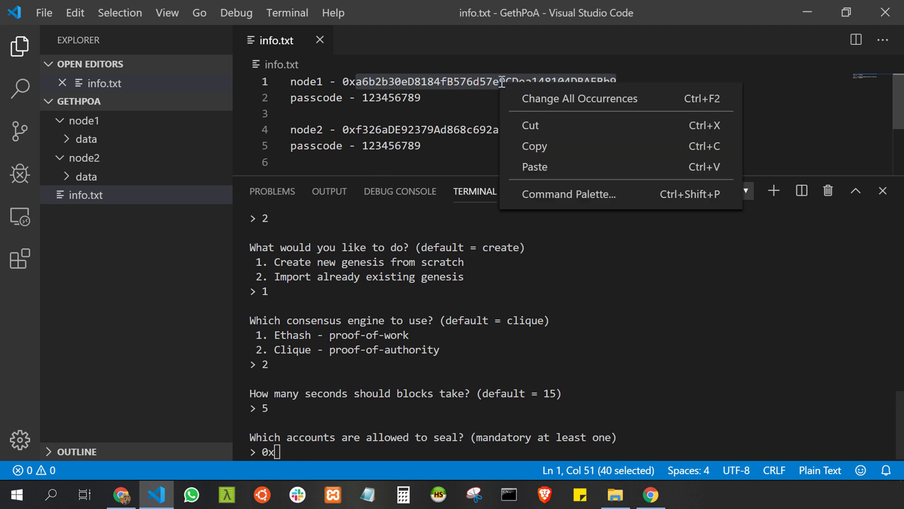
pyautogui.click(530, 148)
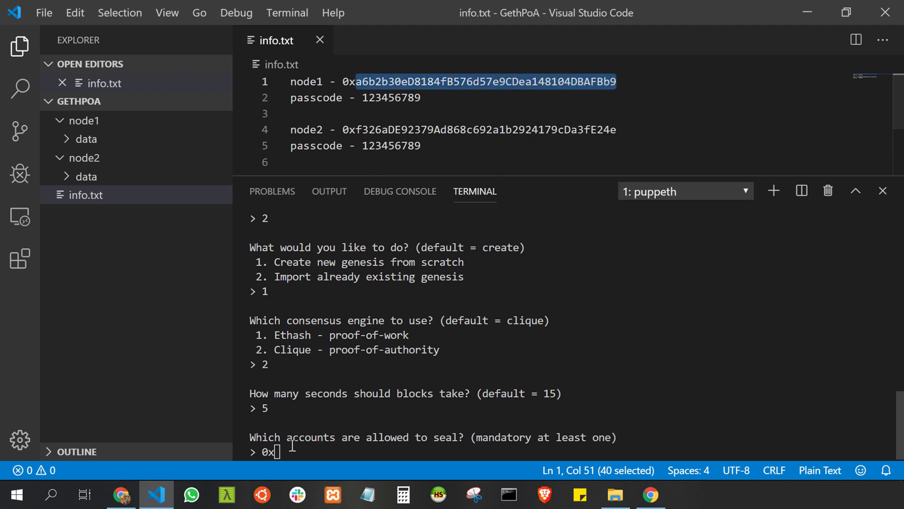
pyautogui.hotkey('ctrl', 'v')
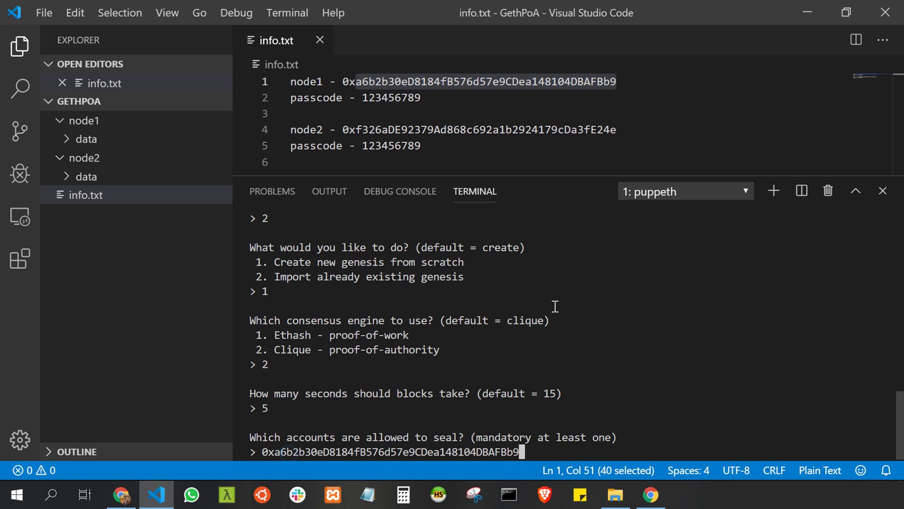
pyautogui.press('Return')
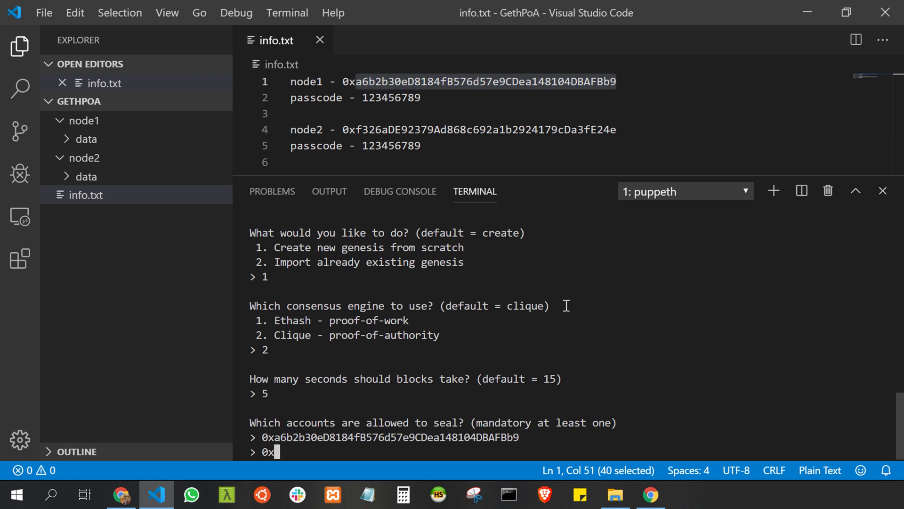
pyautogui.press('Return')
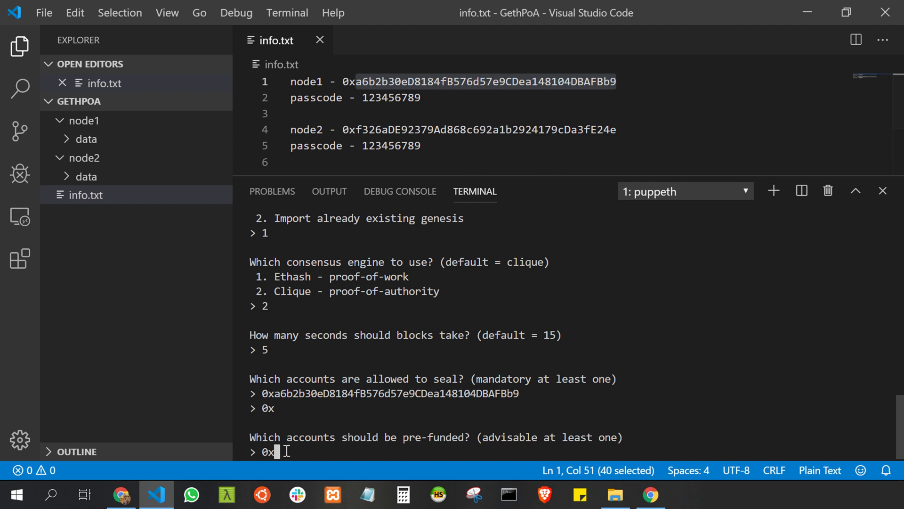
# Add node1's address, then node2's address from info.txt, as pre-funded accounts.
pyautogui.hotkey('ctrl', 'v')
pyautogui.press('Return')
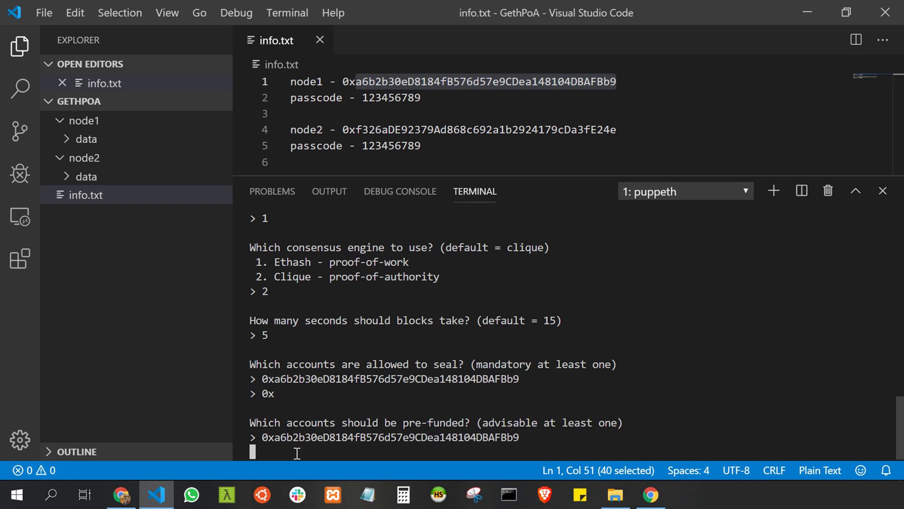
pyautogui.write('0x')
pyautogui.click(360, 135)
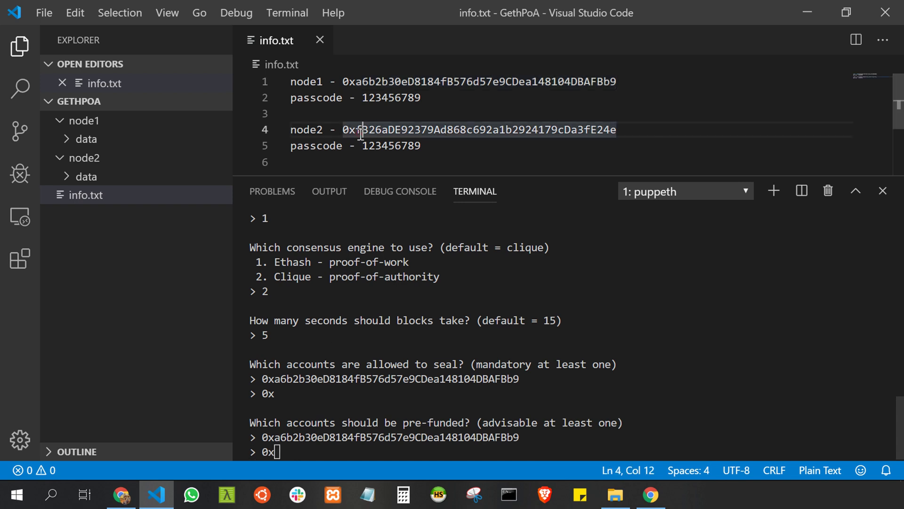
pyautogui.press('Left')
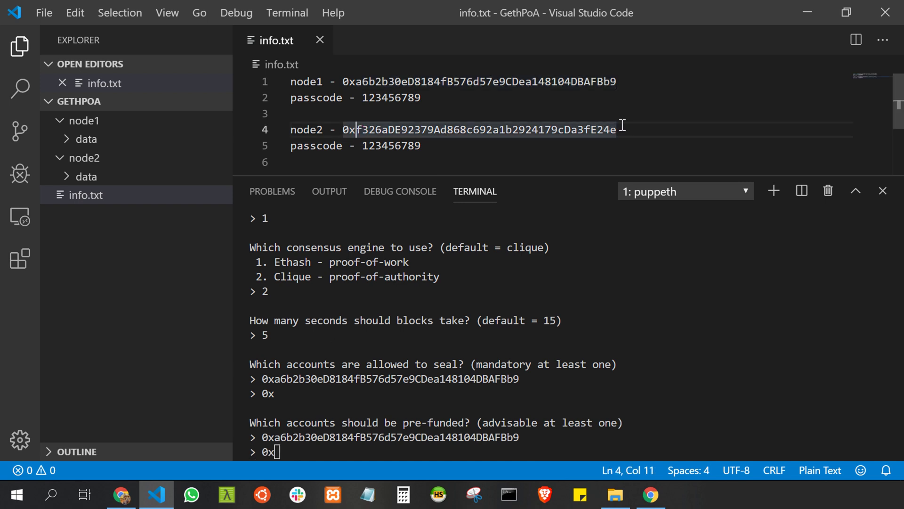
pyautogui.keyDown('shift'); pyautogui.click(619, 129); pyautogui.keyUp('shift')
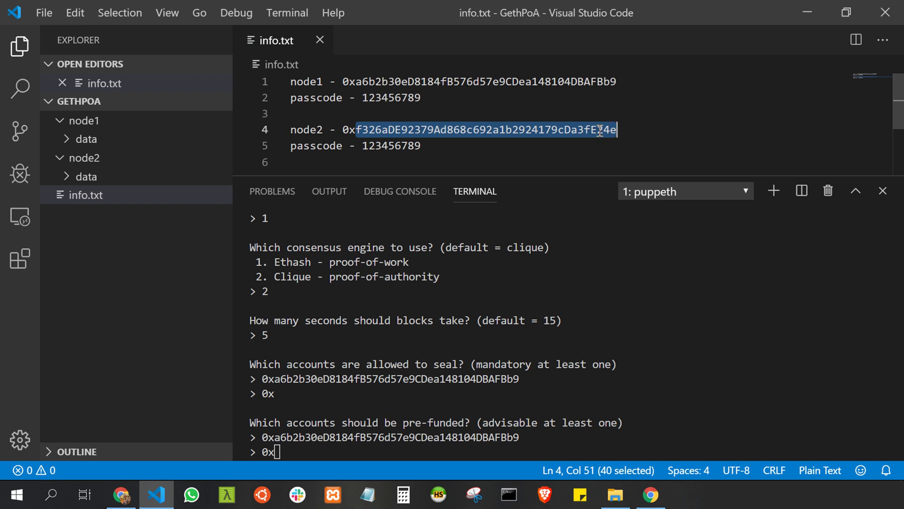
pyautogui.rightClick(308, 445)
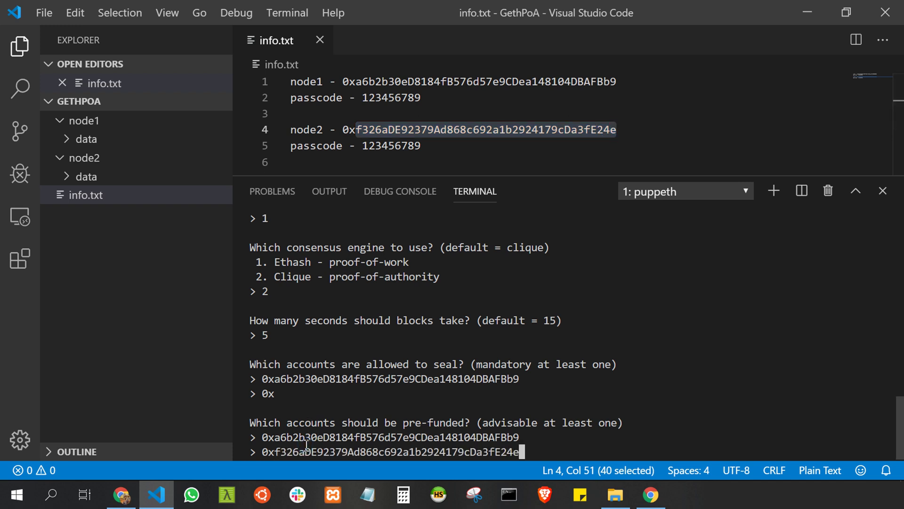
pyautogui.press('Return')
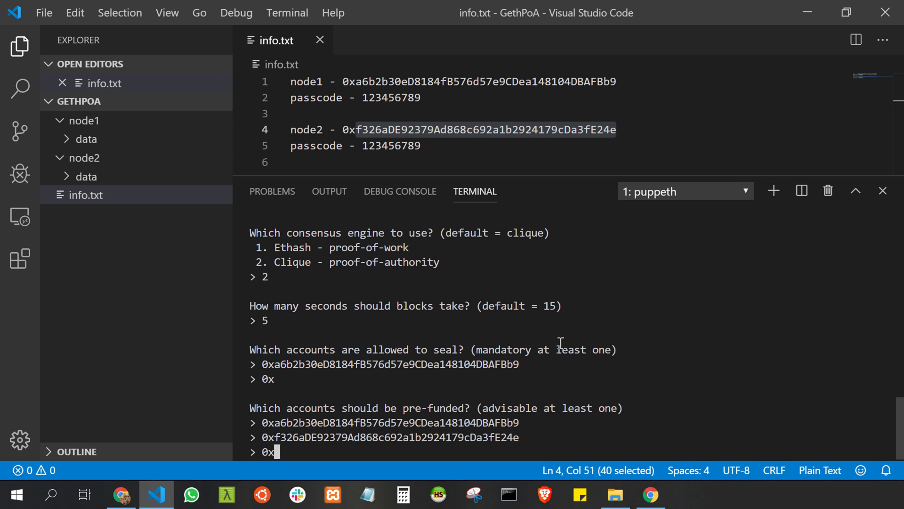
pyautogui.press('Return')
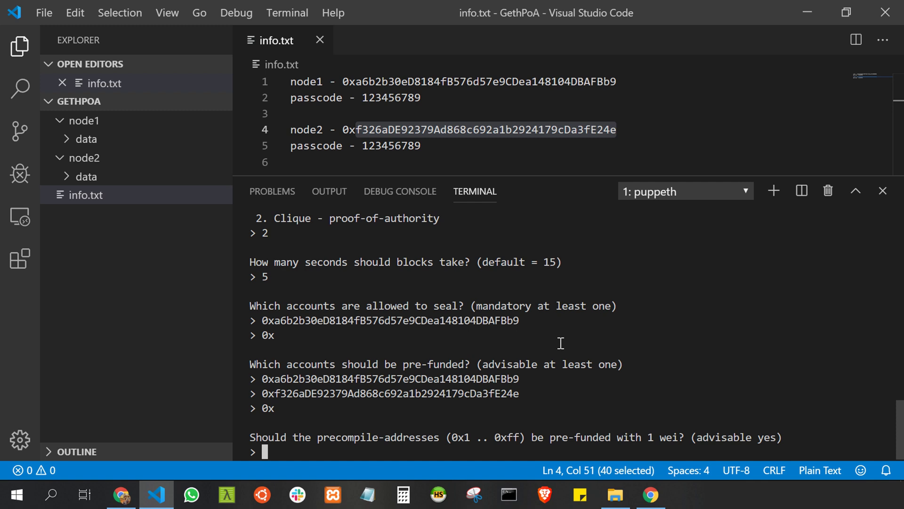
pyautogui.write('yes')
# Answer yes to pre-funding precompile addresses and set chain ID 14333.
pyautogui.press('Return')
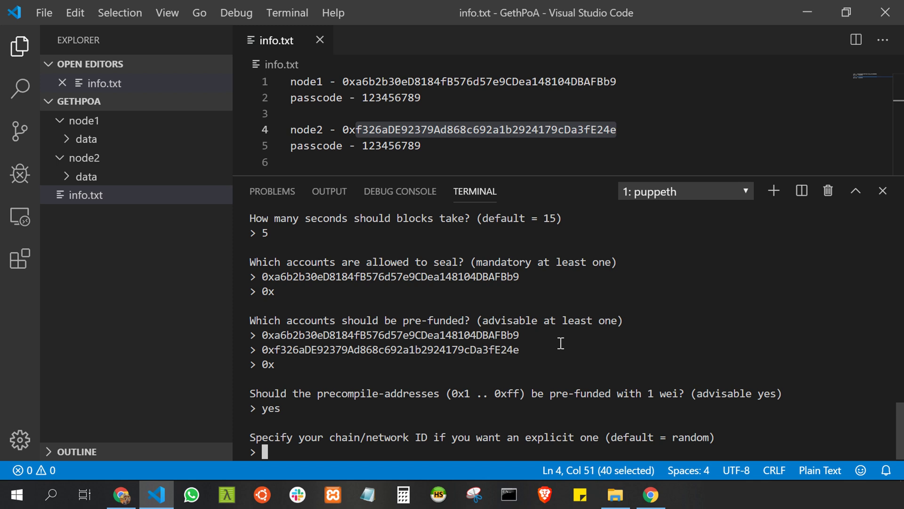
pyautogui.write('14')
pyautogui.write('33')
pyautogui.write('3')
pyautogui.press('Return')
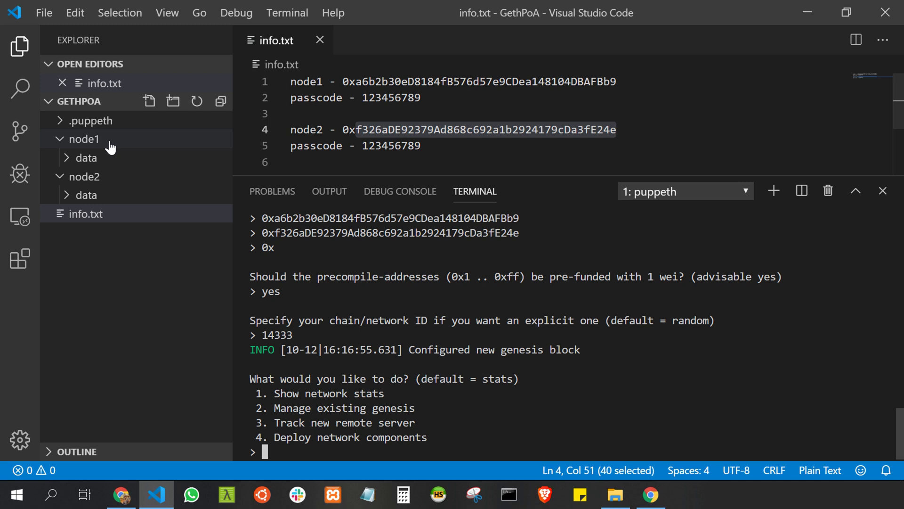
pyautogui.moveTo(86, 158)
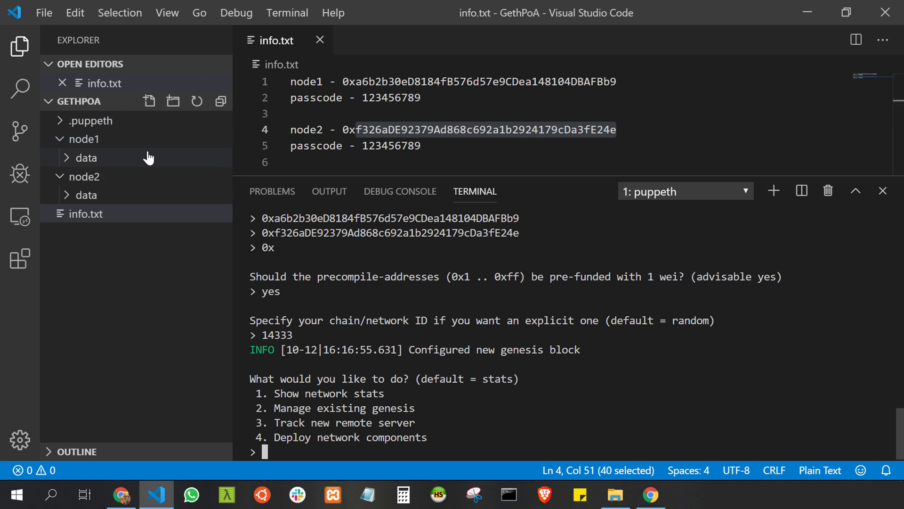
# Expand .puppeth in the Explorer and open the blockpoa file showing chainId 14333.
pyautogui.click(62, 121)
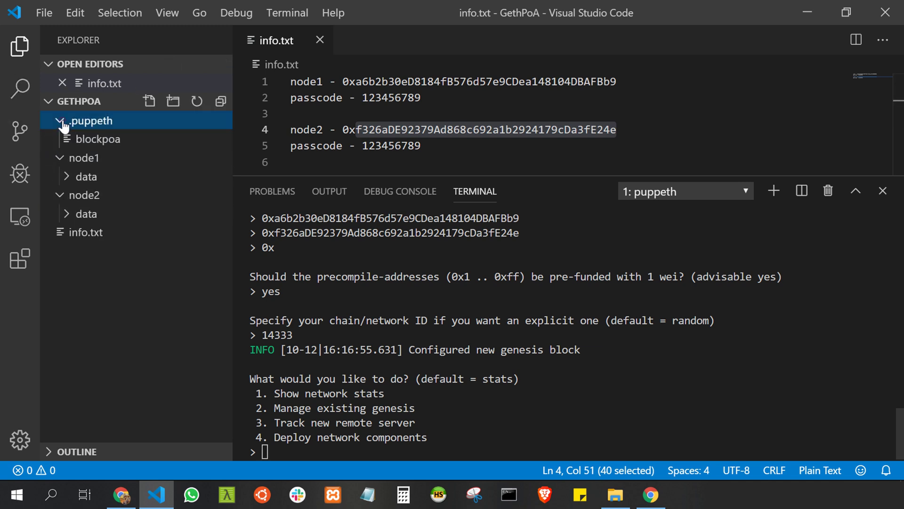
pyautogui.click(107, 146)
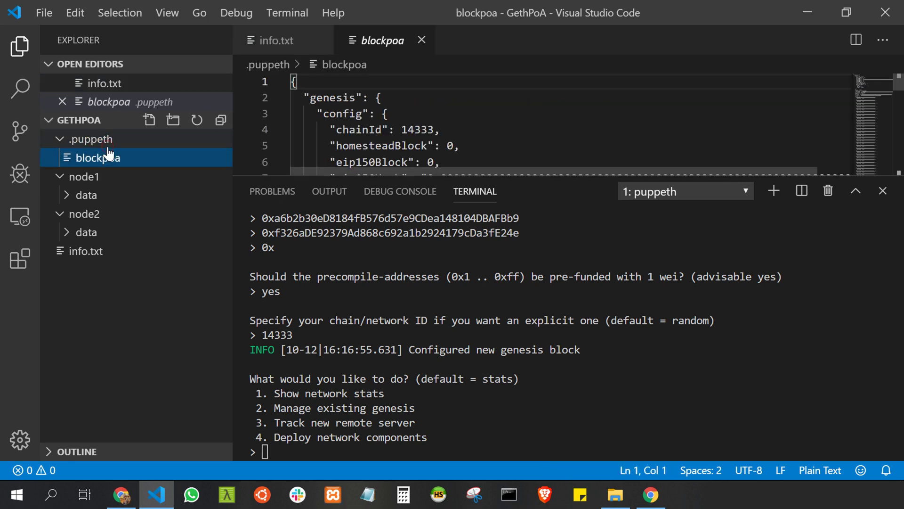